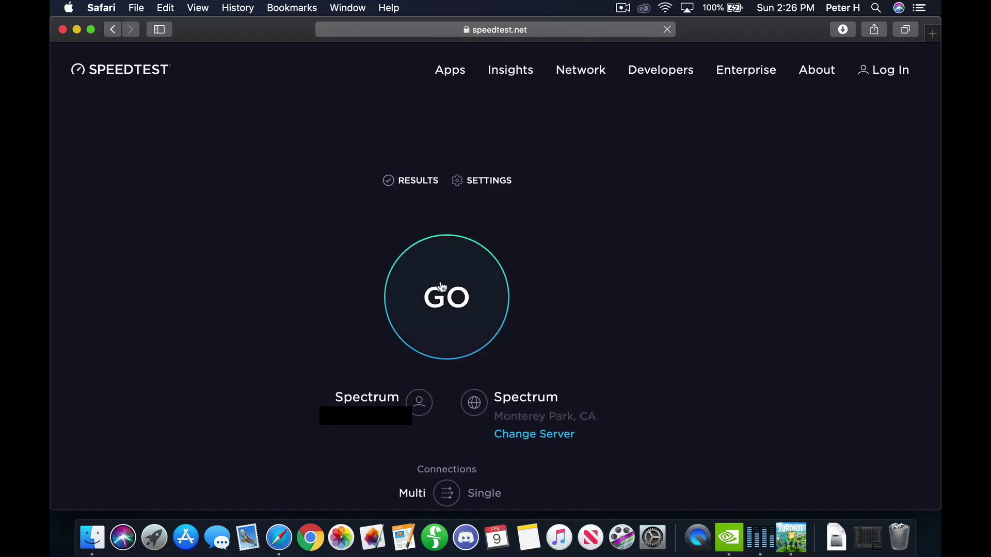
Step: Run an internet connection speed test on speedtest.net
left_click(480, 325)
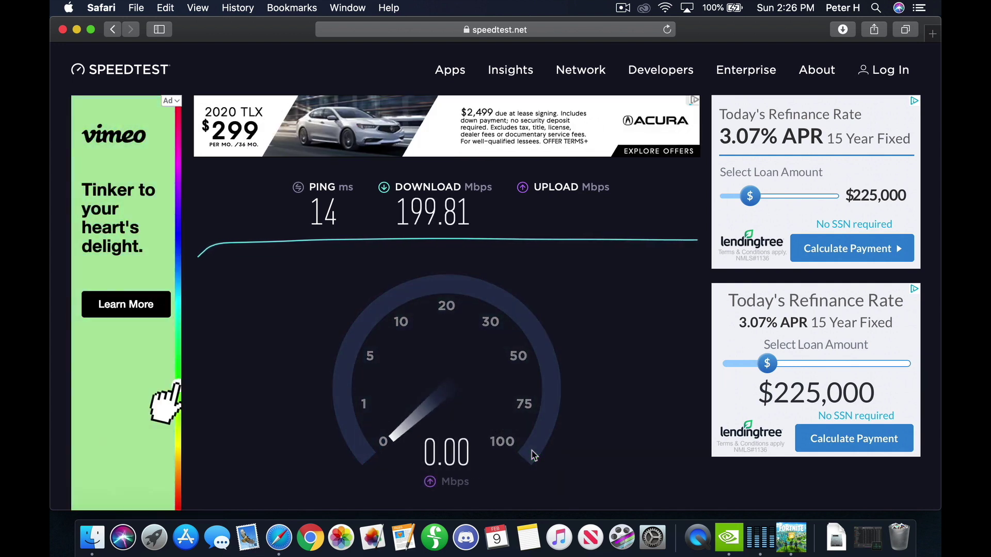
key("super+h")
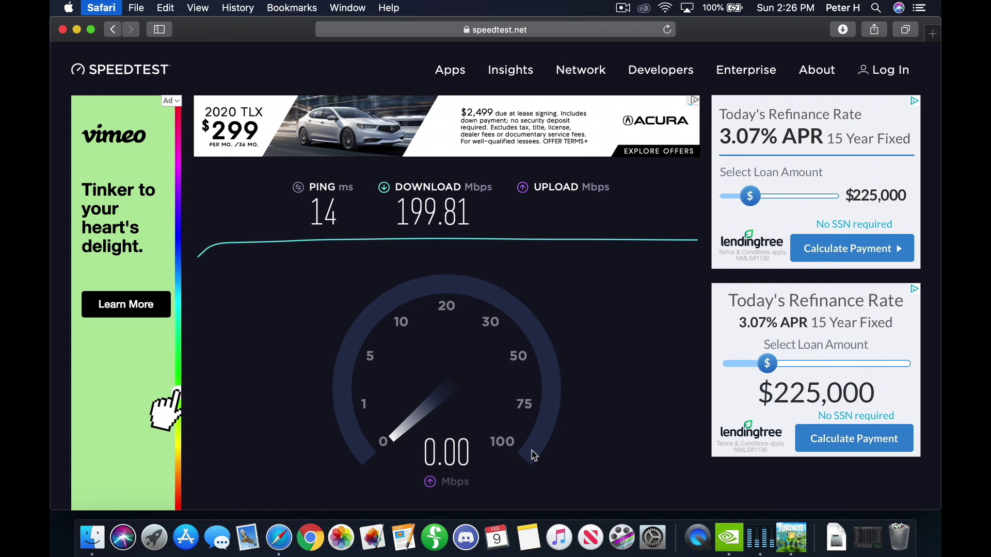
key("ctrl+Right")
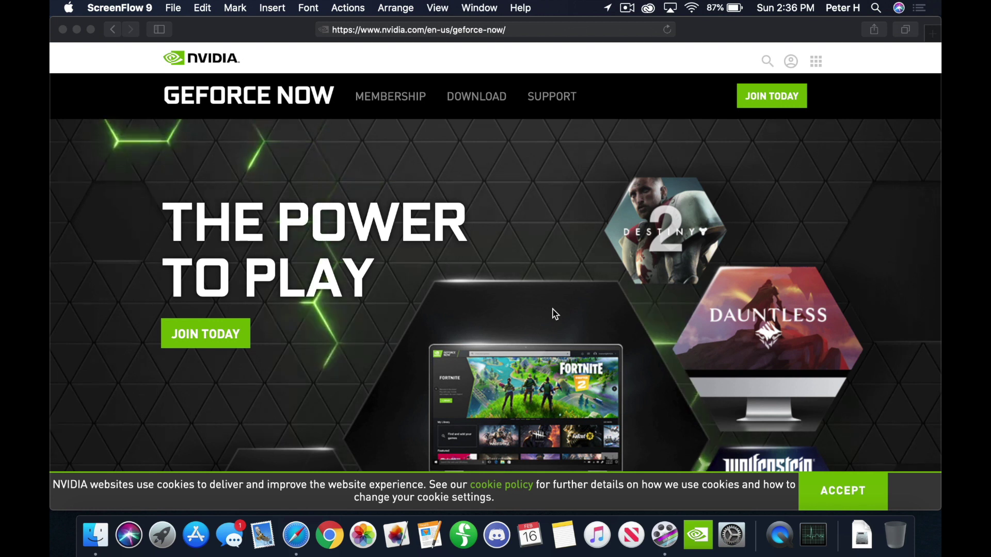
Step: Accept the cookie notice on NVIDIA's GeForce NOW website and open its download page
left_click(822, 488)
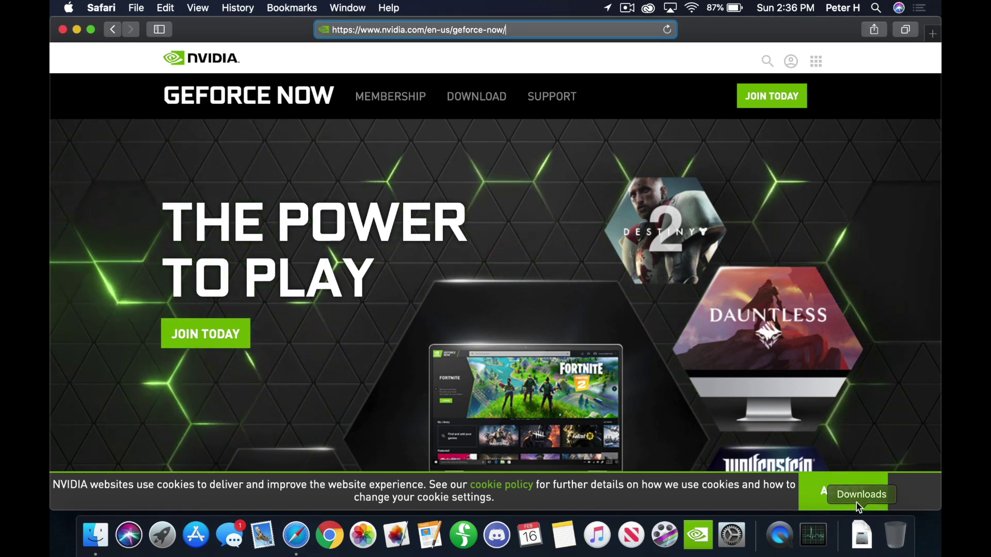
left_click(838, 493)
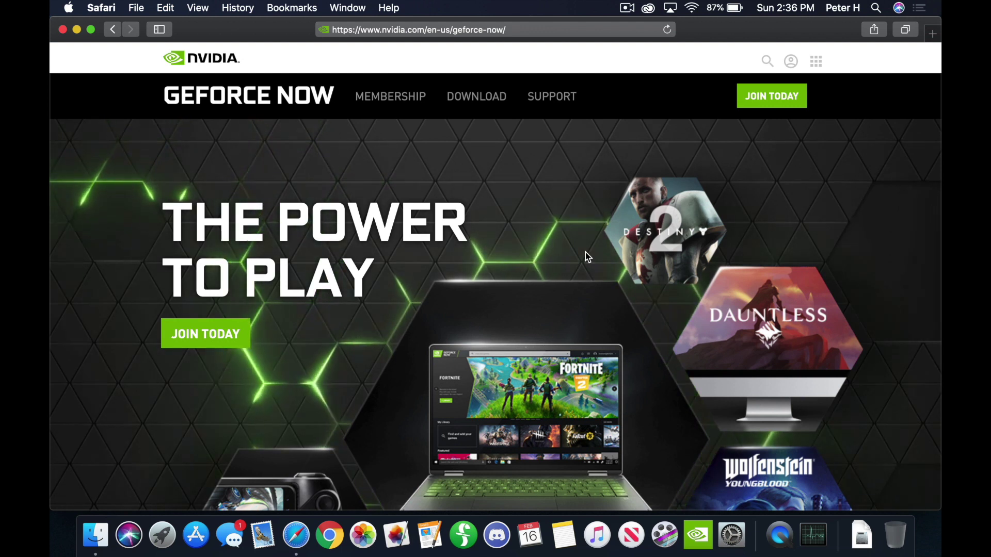
scroll(585, 252, "down", 2)
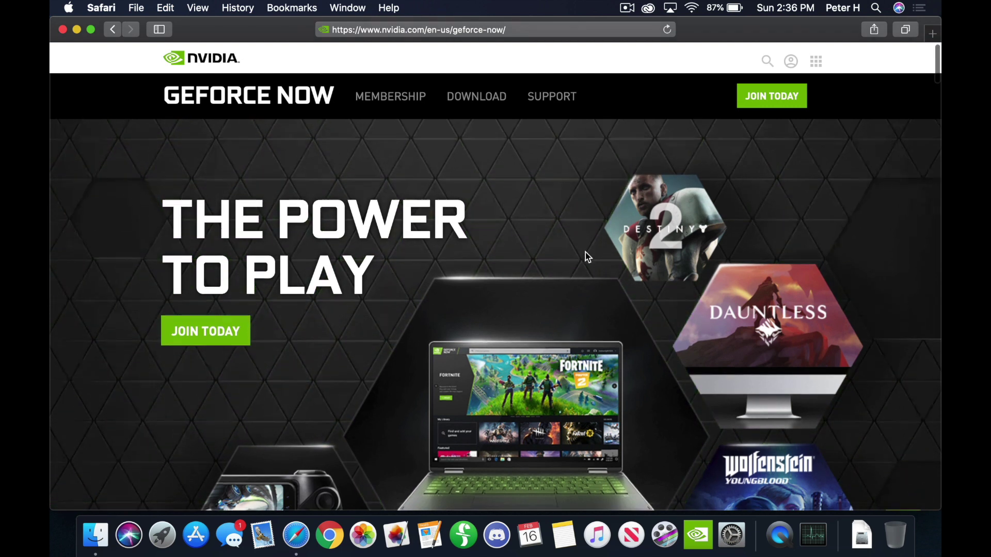
scroll(585, 252, "down", 2)
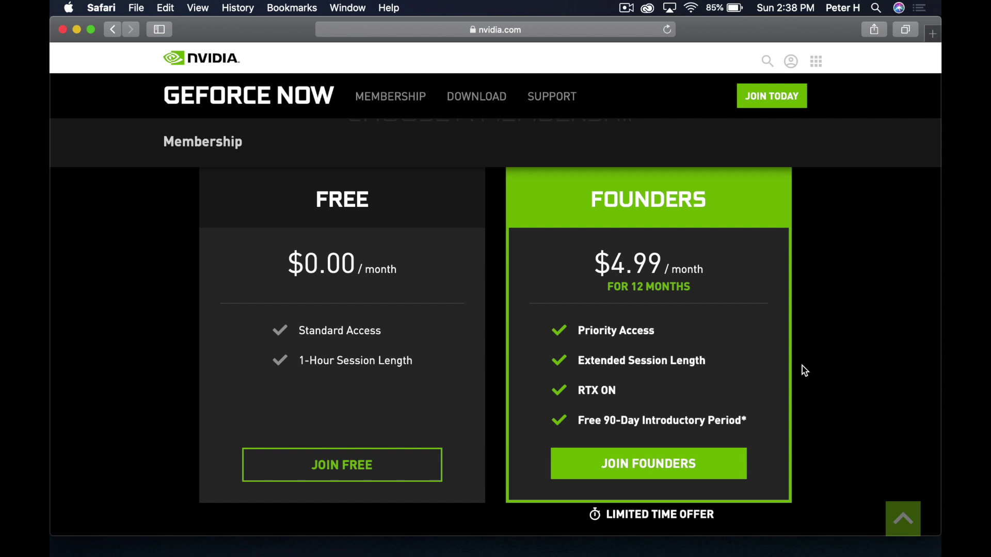
left_click(469, 98)
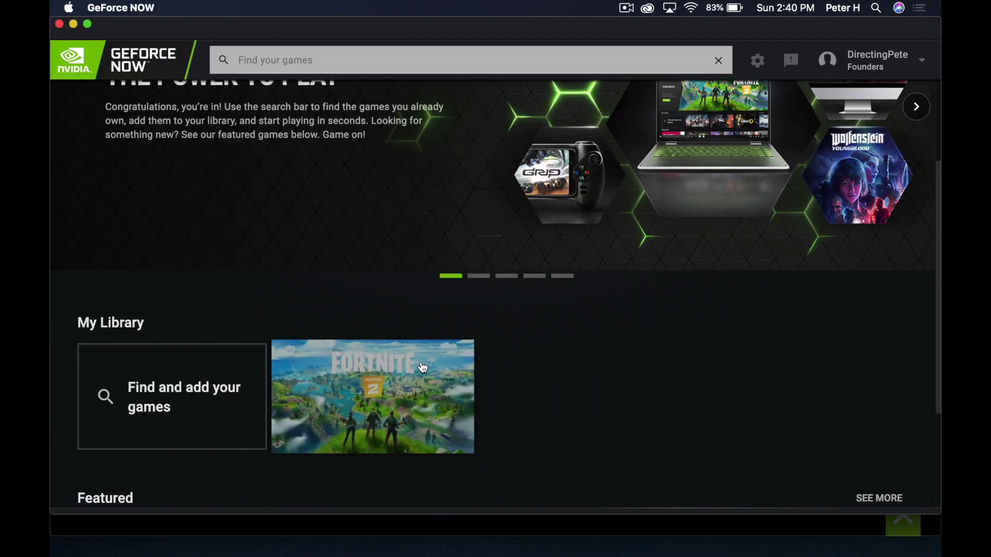
Step: Look through the My Library and Featured games on the GeForce NOW home page
mouse_move(380, 411)
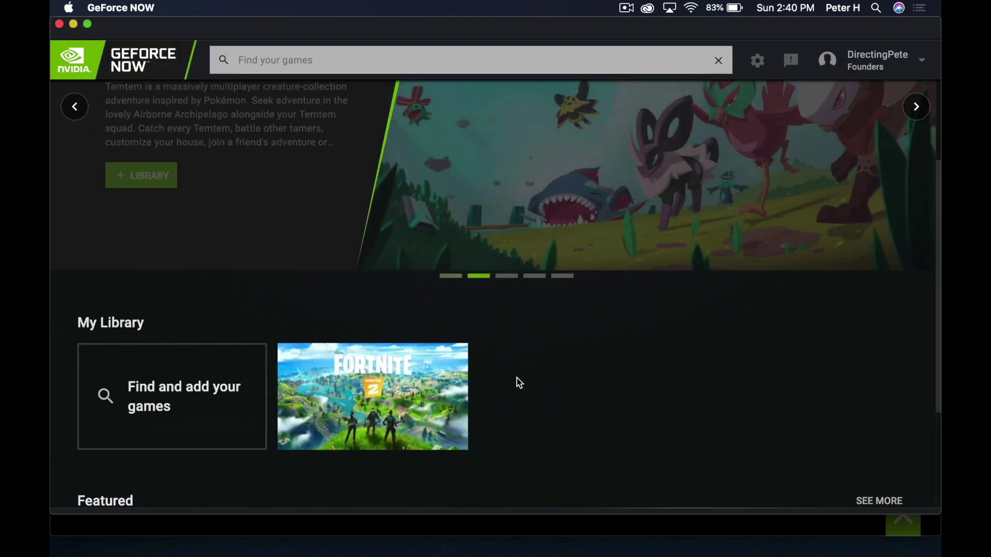
scroll(549, 378, "down", 3)
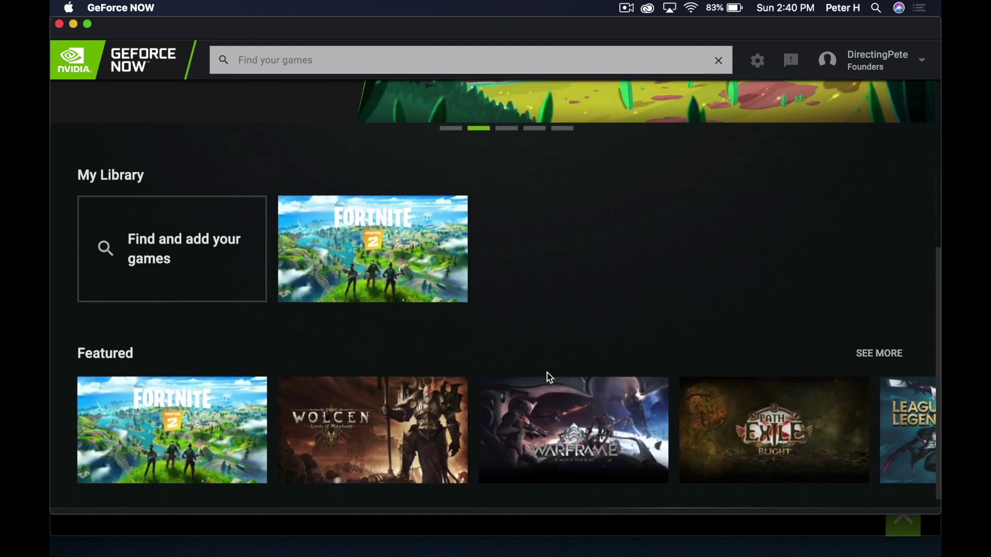
mouse_move(545, 378)
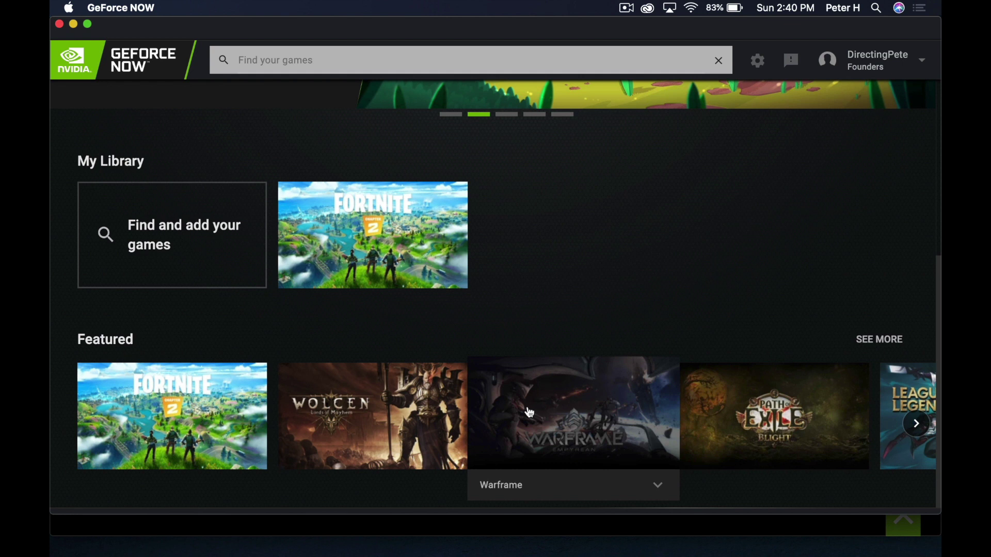
mouse_move(202, 429)
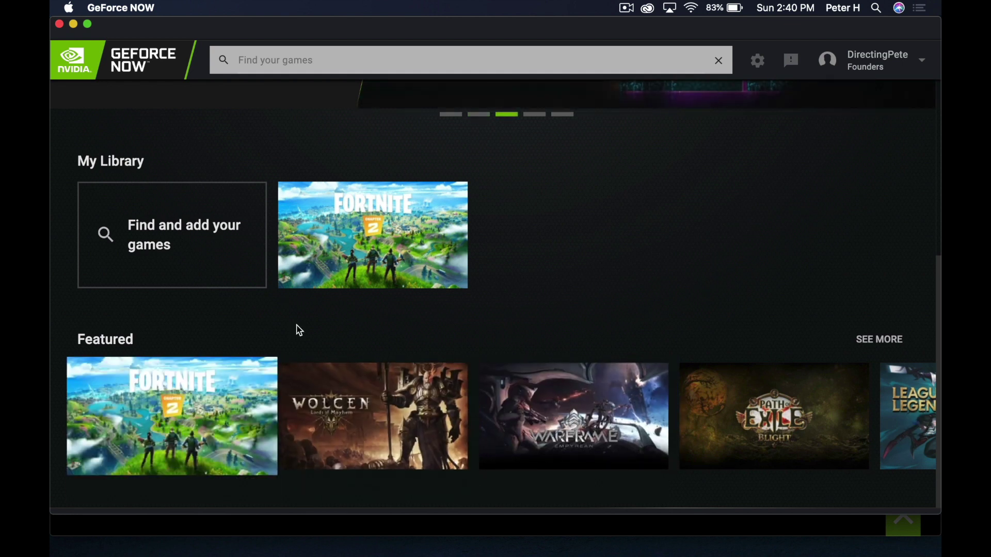
scroll(300, 330, "up", 6)
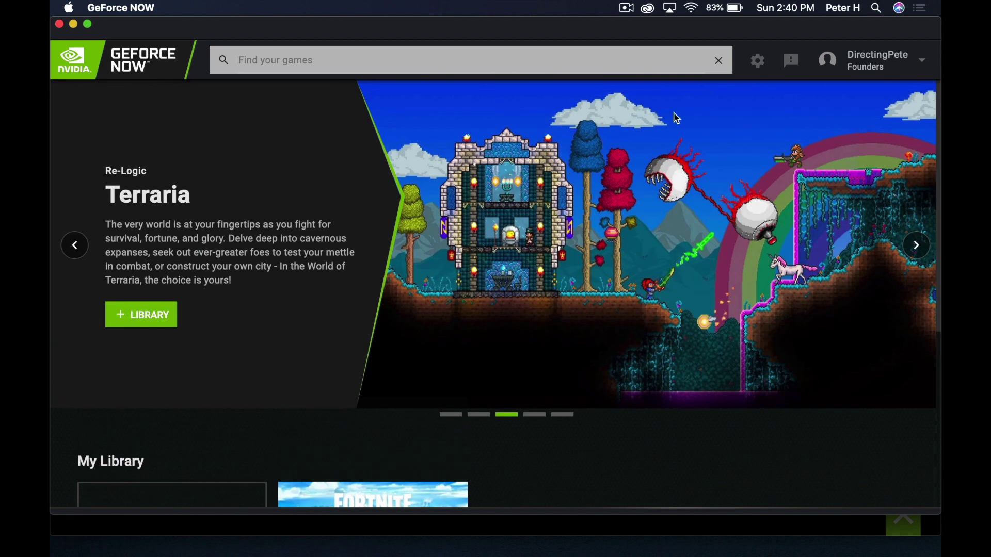
Step: Open the settings, check the Data Saver streaming preset, and set the streaming quality to Competitive
left_click(757, 61)
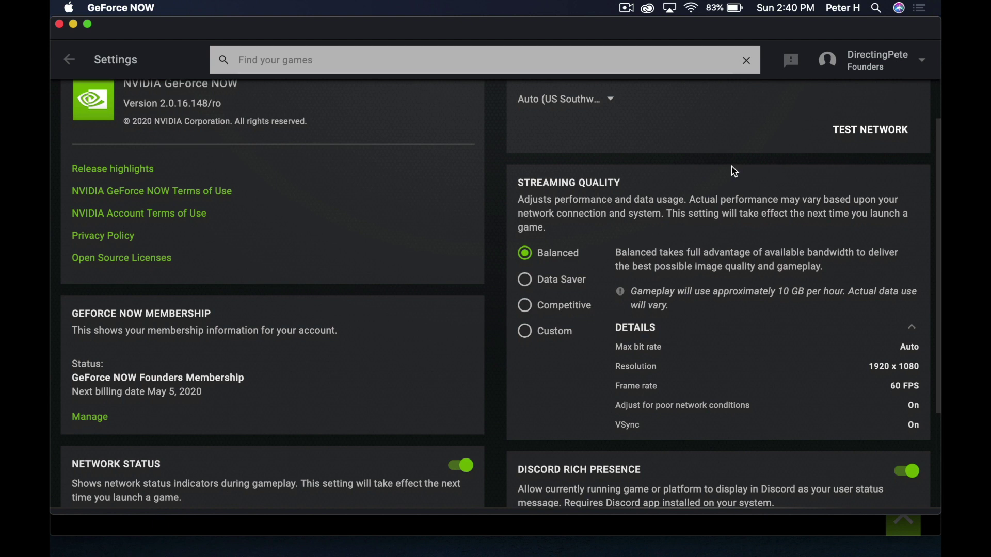
left_click(525, 281)
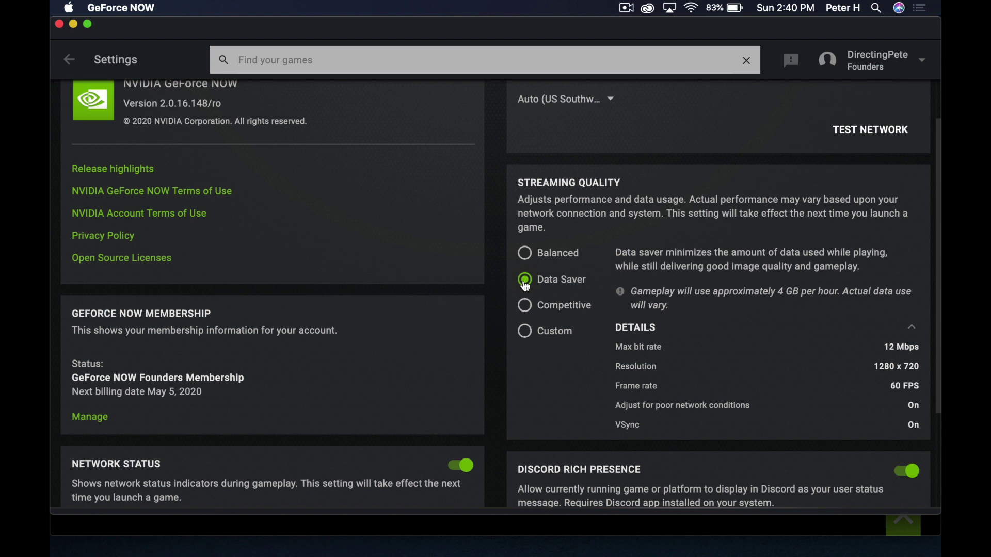
left_click(525, 307)
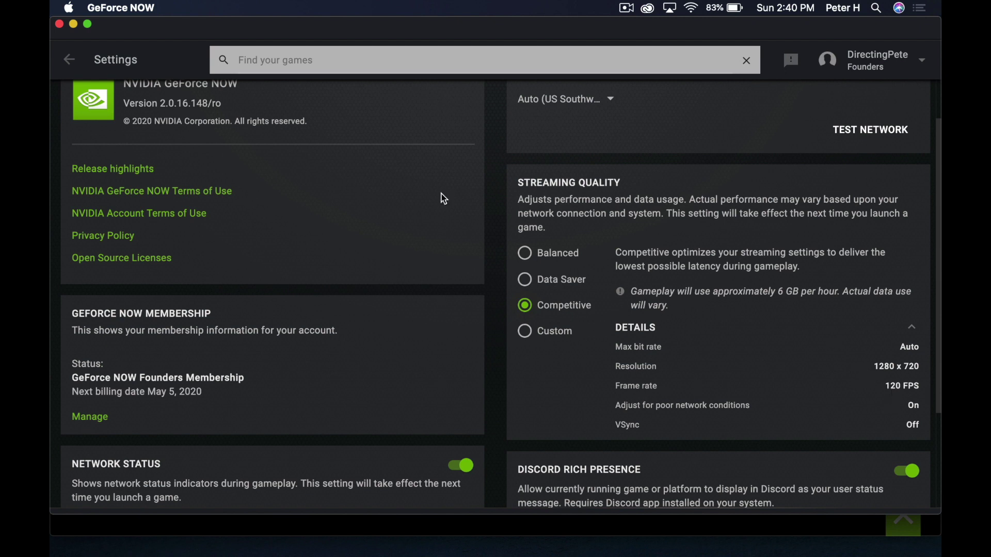
Step: Check the Mac's model and hardware specifications in About This Mac, then close the overview
left_click(69, 7)
left_click(78, 23)
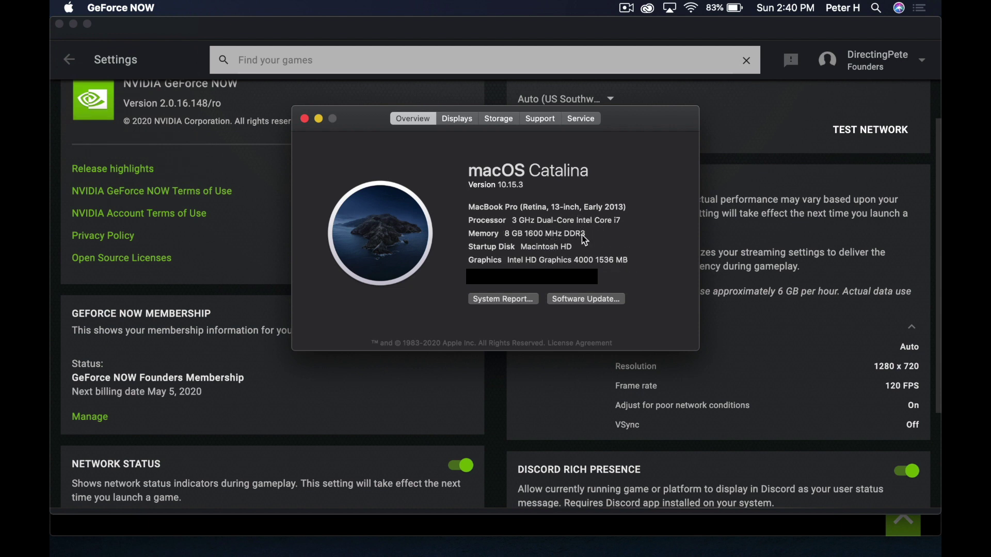
left_click_drag(627, 206, 462, 207)
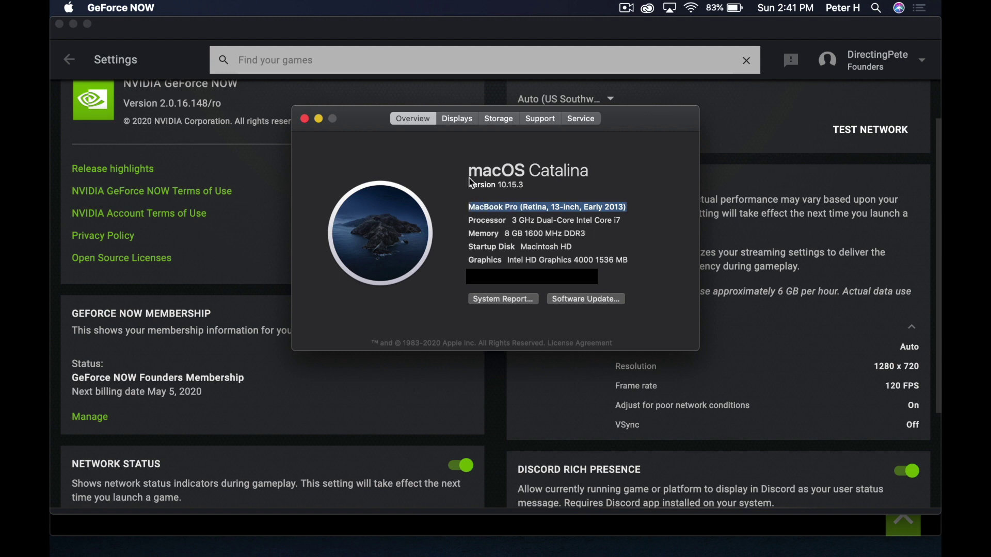
left_click(303, 119)
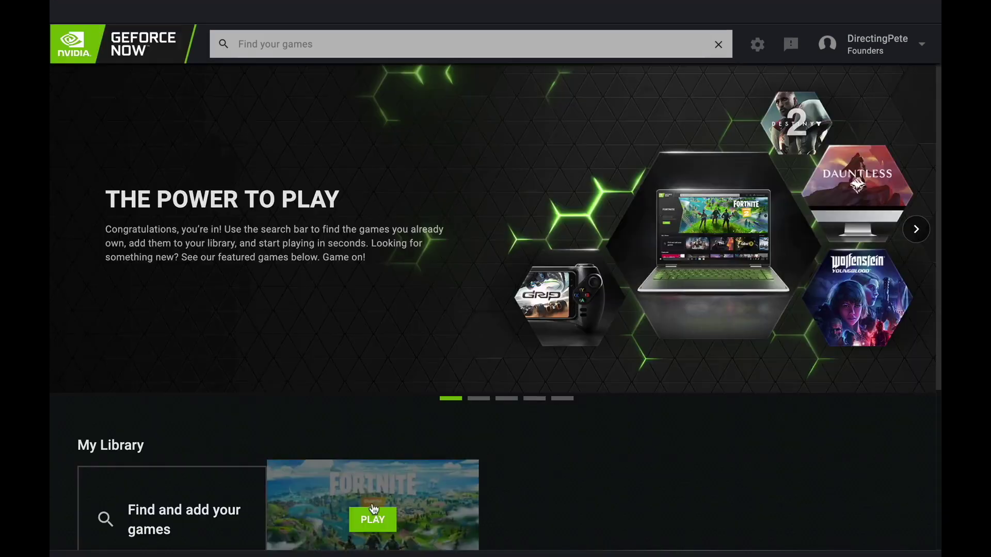
Step: Launch Fortnite from My Library in GeForce NOW
left_click(374, 521)
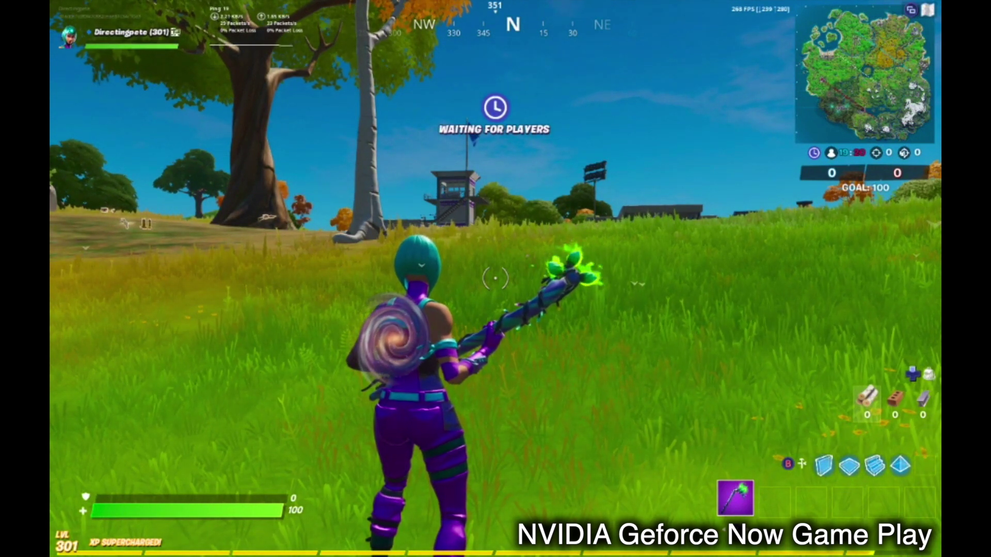
key("w")
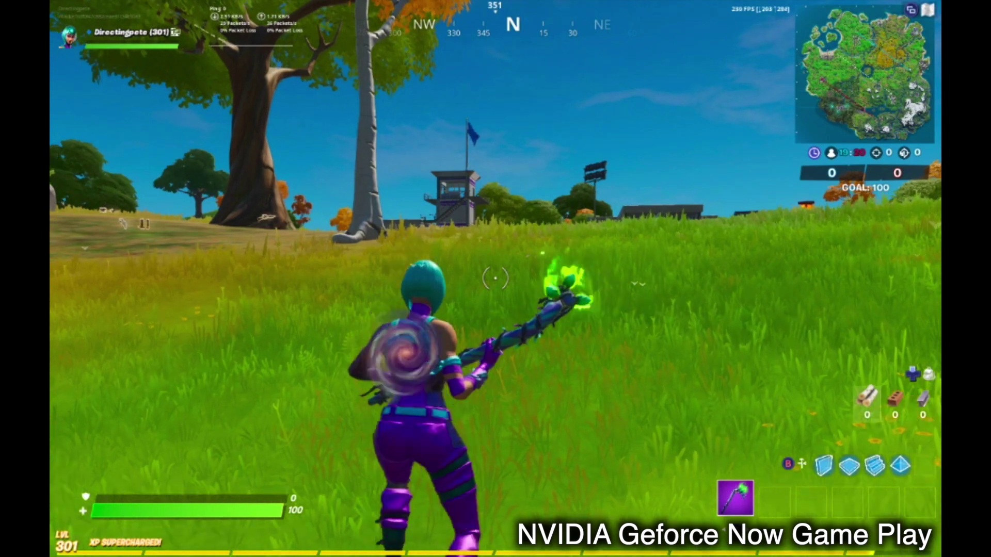
key("w")
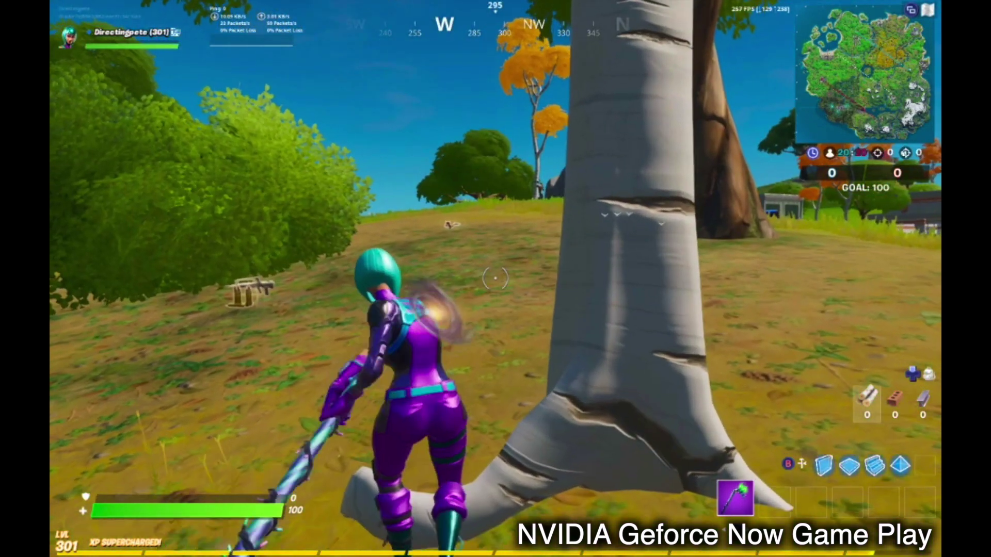
left_click(494, 278)
left_click(494, 279)
left_click(494, 279)
left_click(494, 279)
left_click(494, 278)
left_click(494, 278)
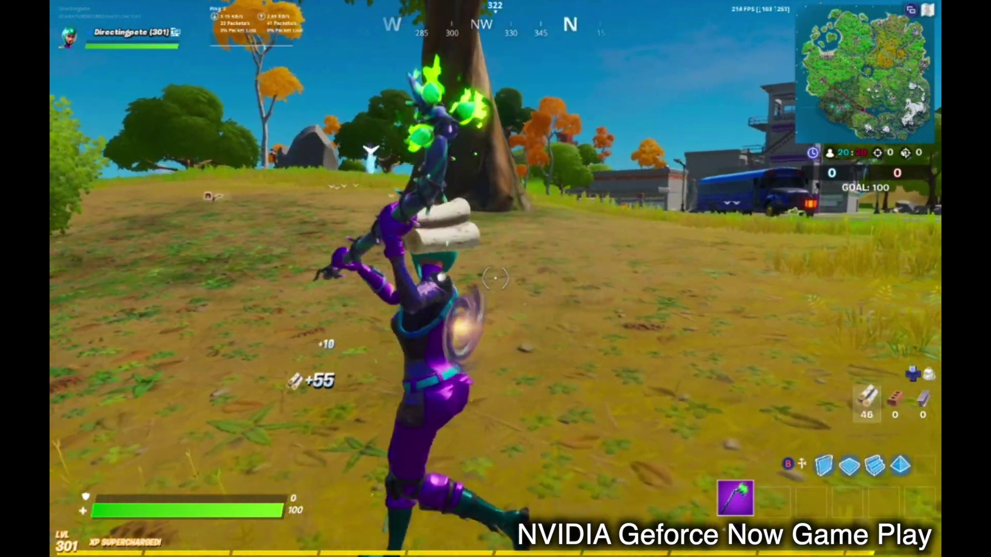
key("w")
key("w")
key("e")
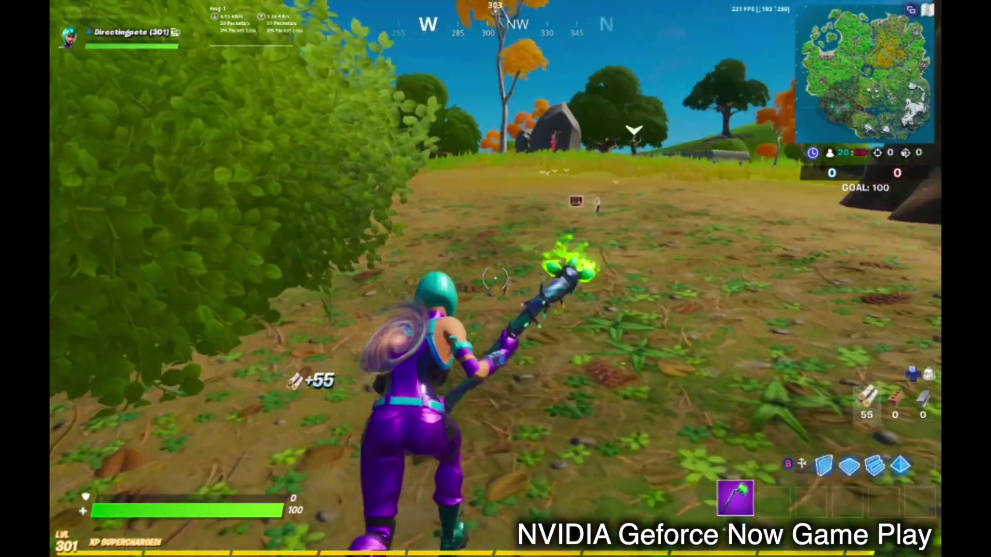
key("w")
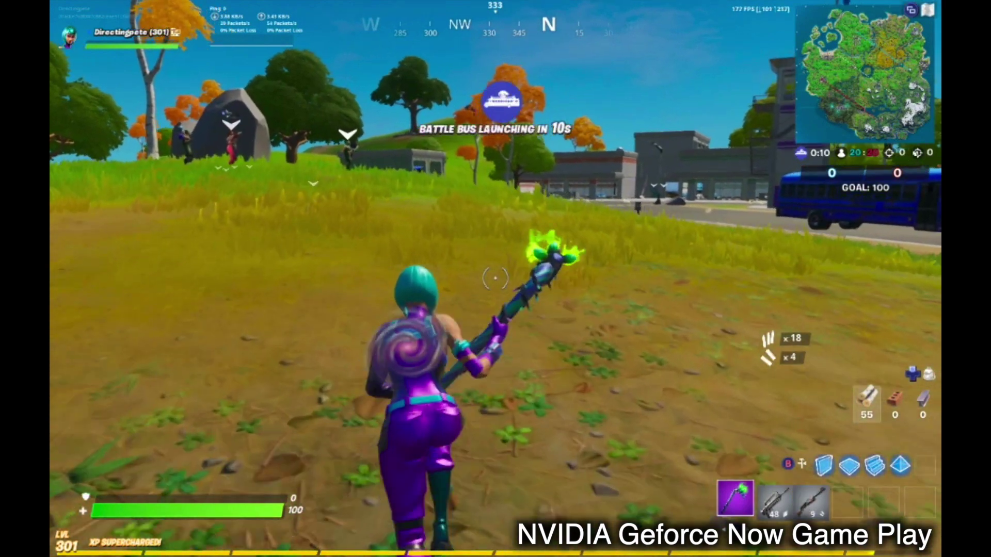
key("2")
right_click(496, 278)
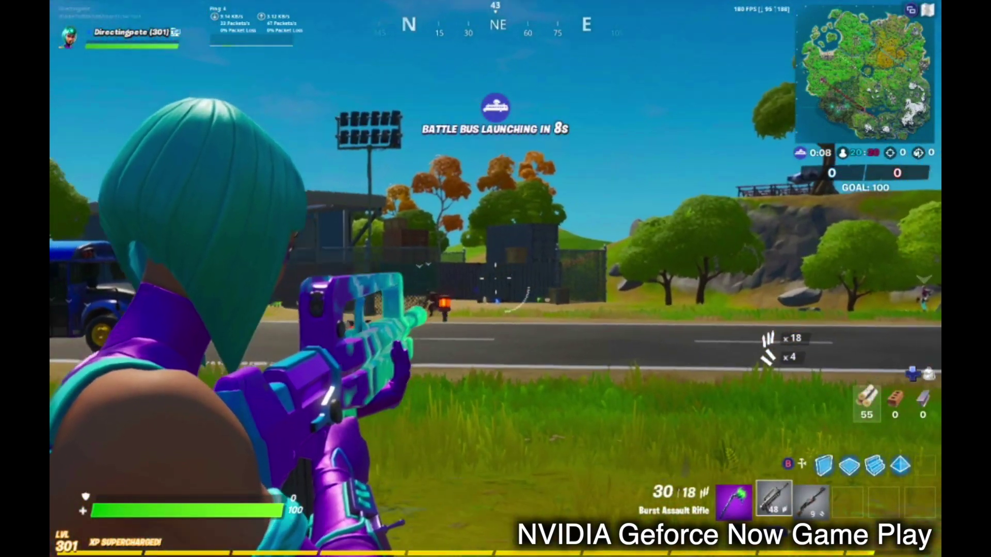
left_click(496, 279)
key("w")
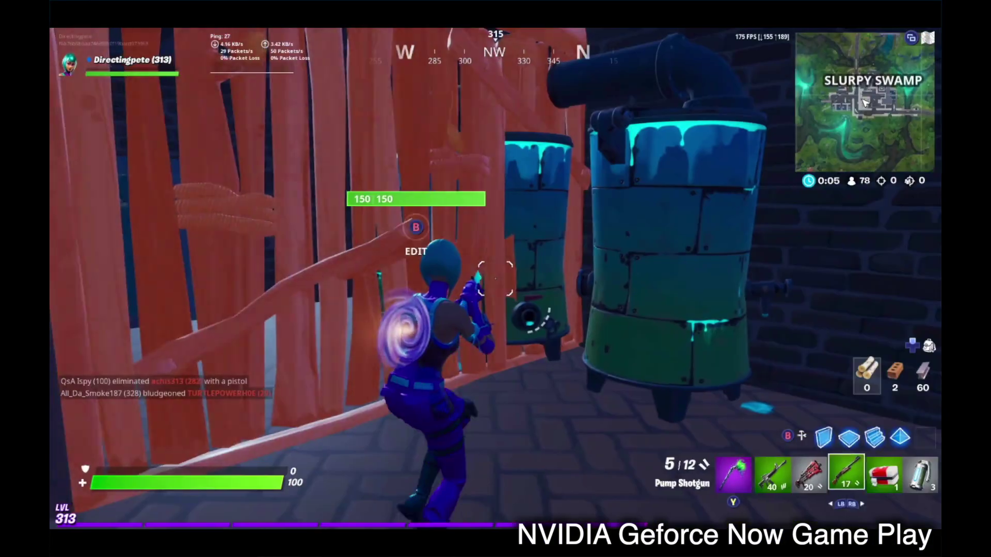
key("1")
left_click(495, 278)
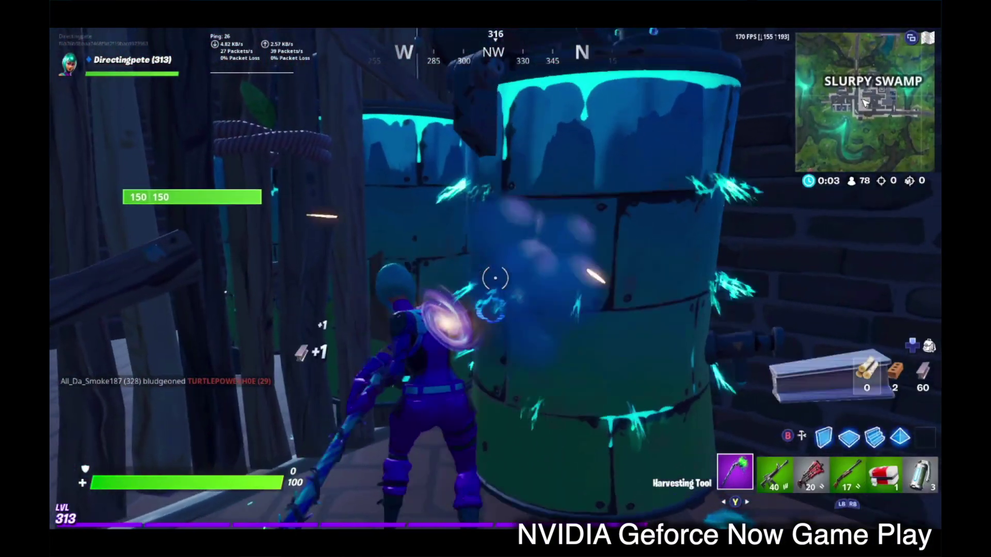
left_click(495, 279)
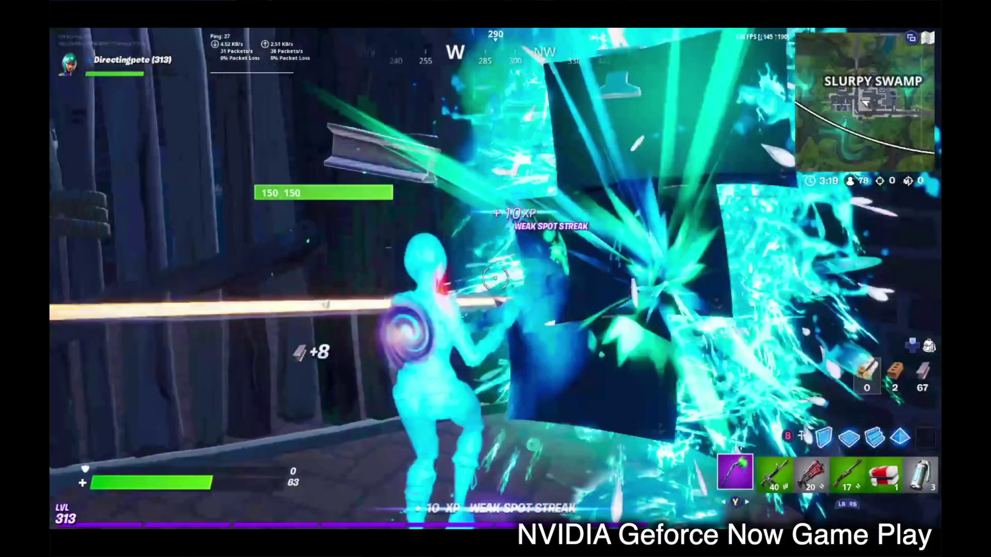
left_click(495, 278)
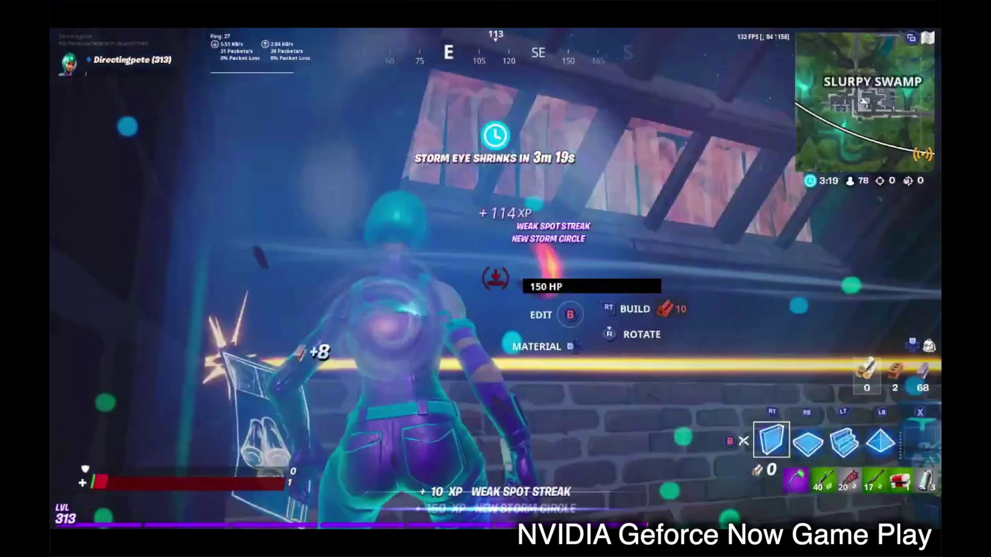
key("c")
left_click(495, 279)
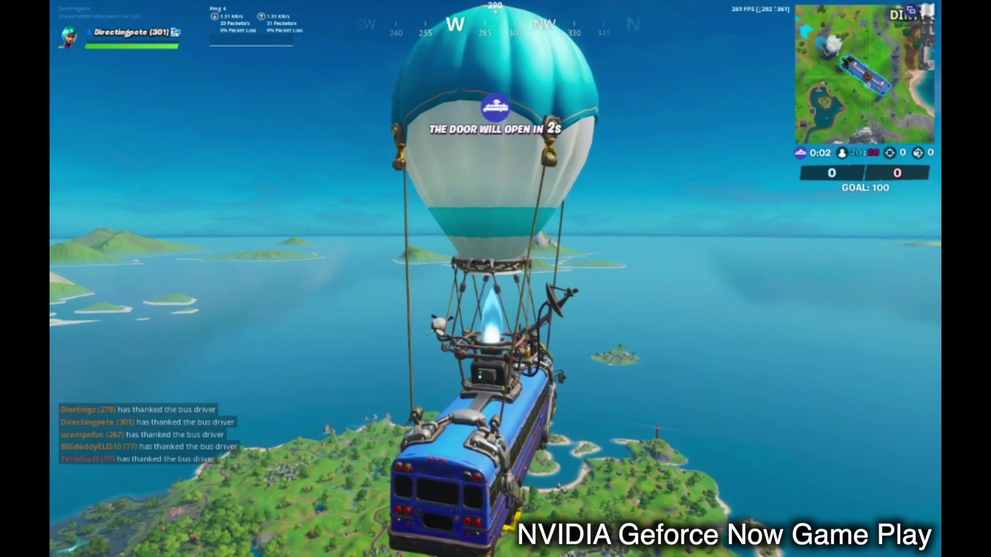
key("space")
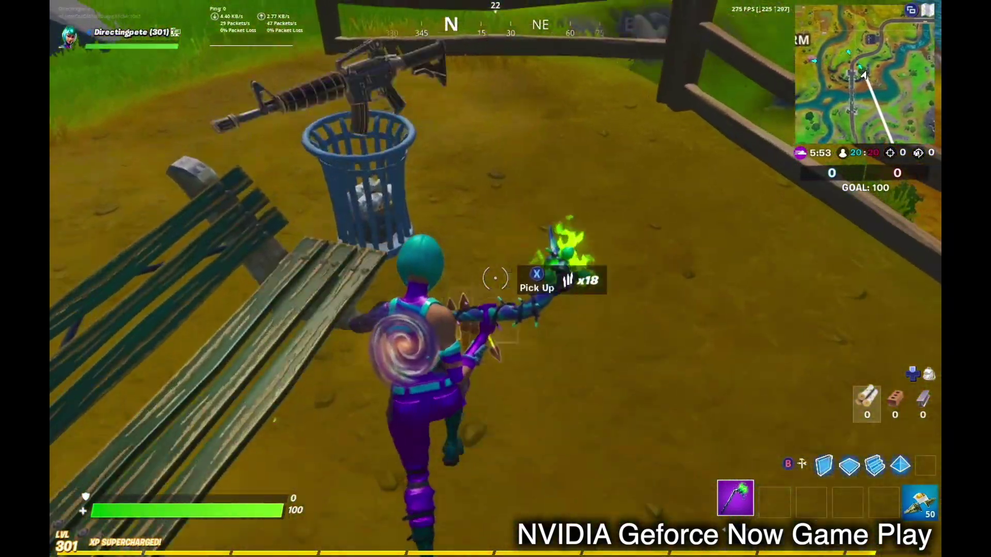
key("2")
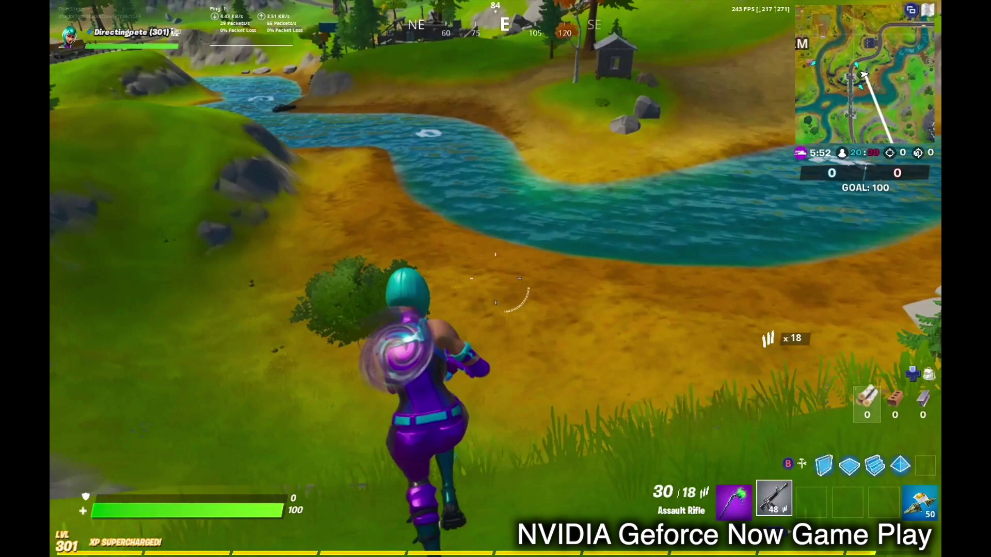
key("space")
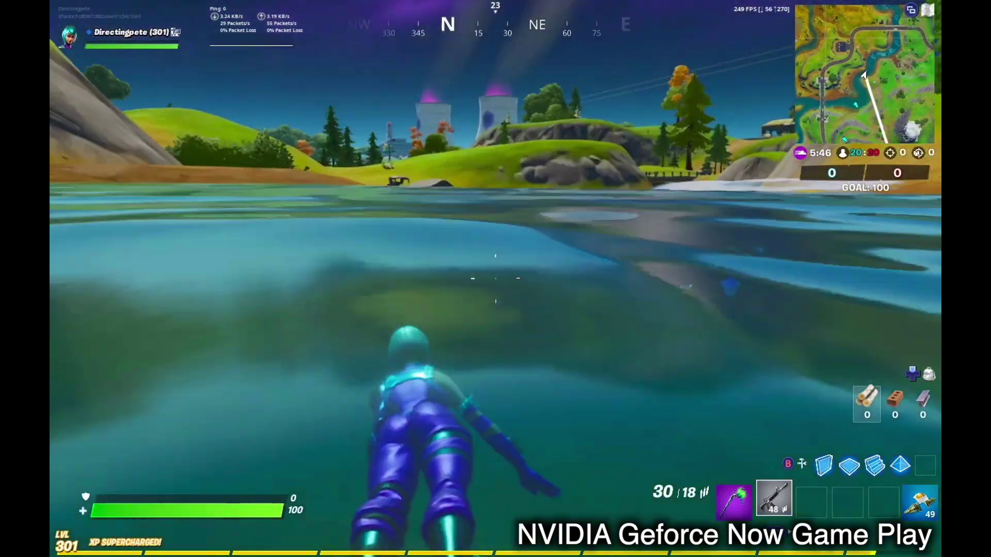
key("w")
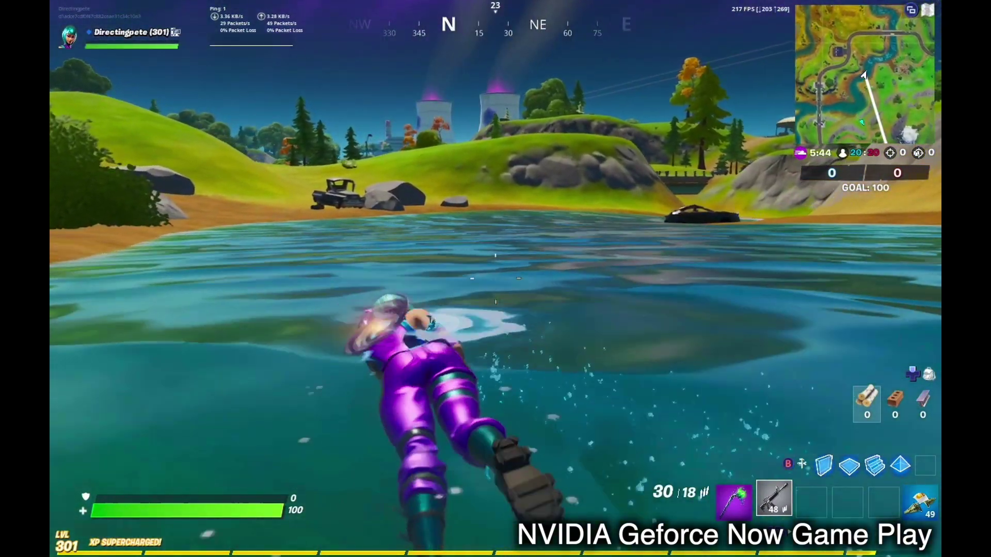
Step: Swim north to the shore, run to the black pickup truck and open the chest in its bed
key("w")
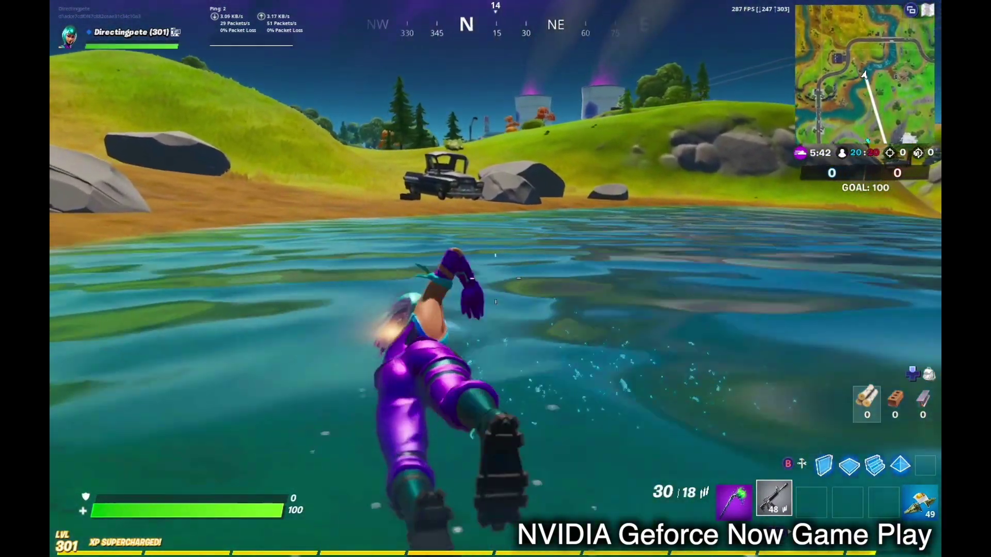
key("w")
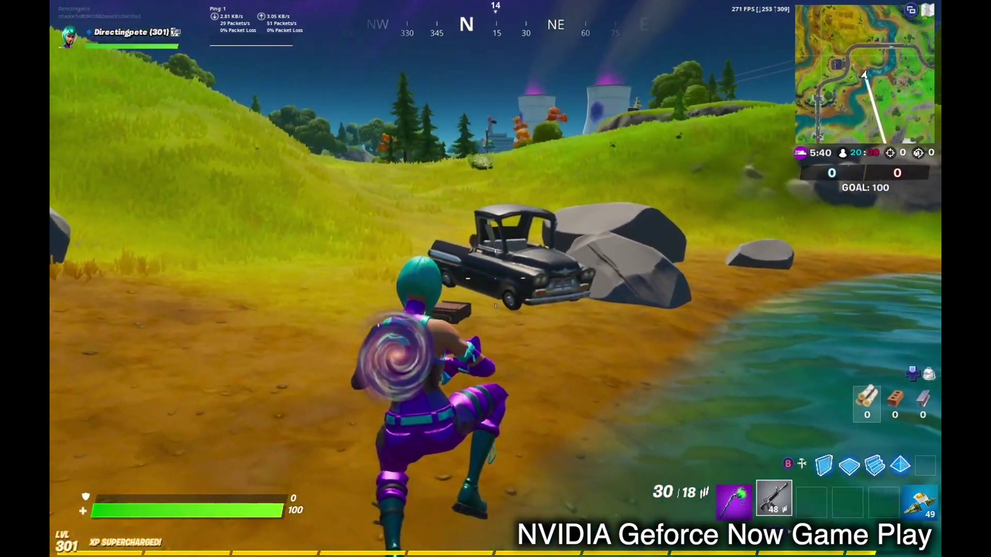
key("w")
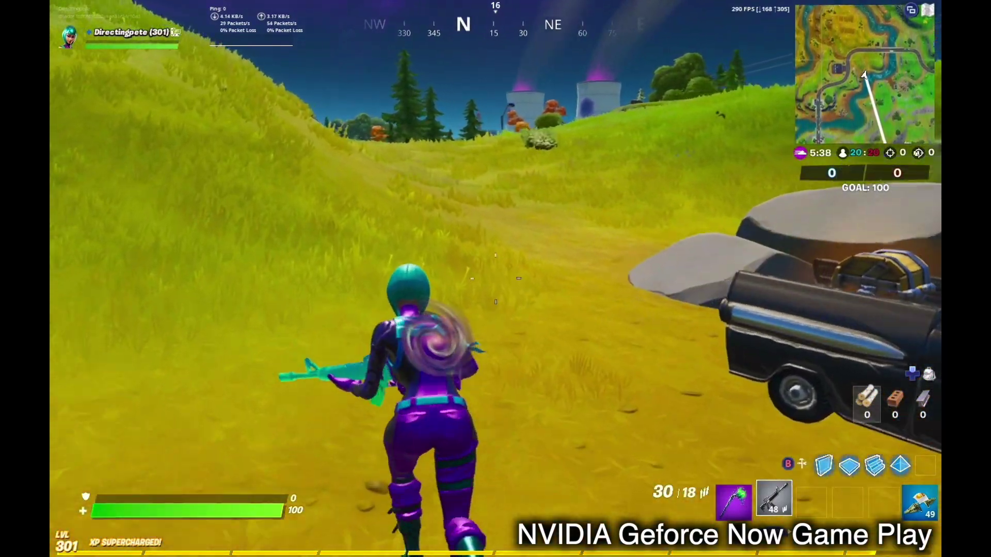
key("w")
key("e")
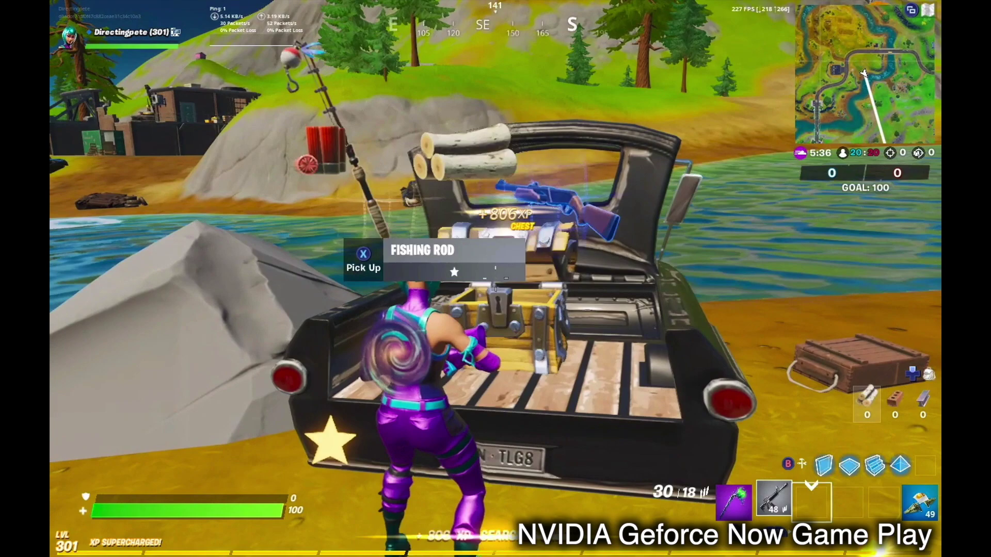
Step: Collect the chest's loot, including the fishing rod, and run east along the riverbank with the rifle equipped
key("e")
key("w")
key("1")
key("w")
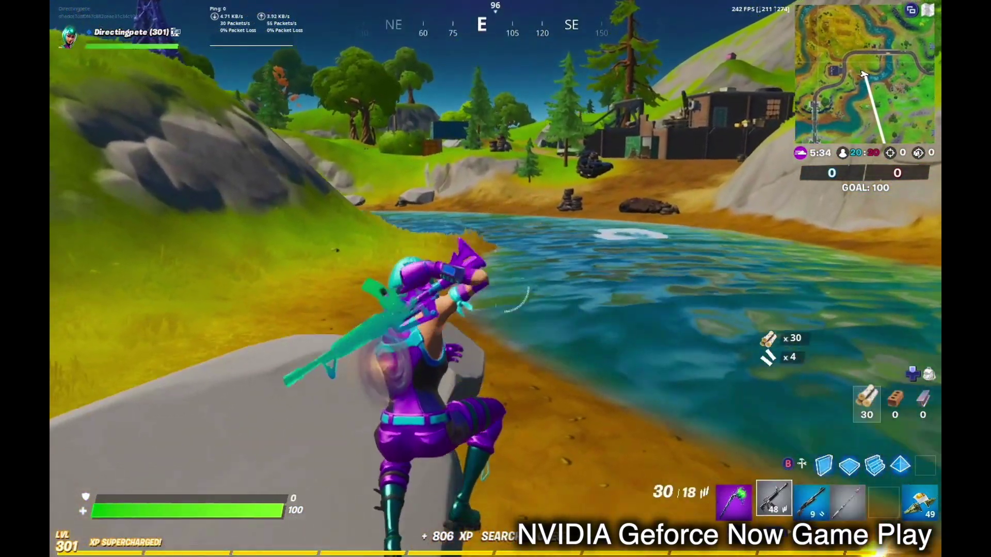
key("w")
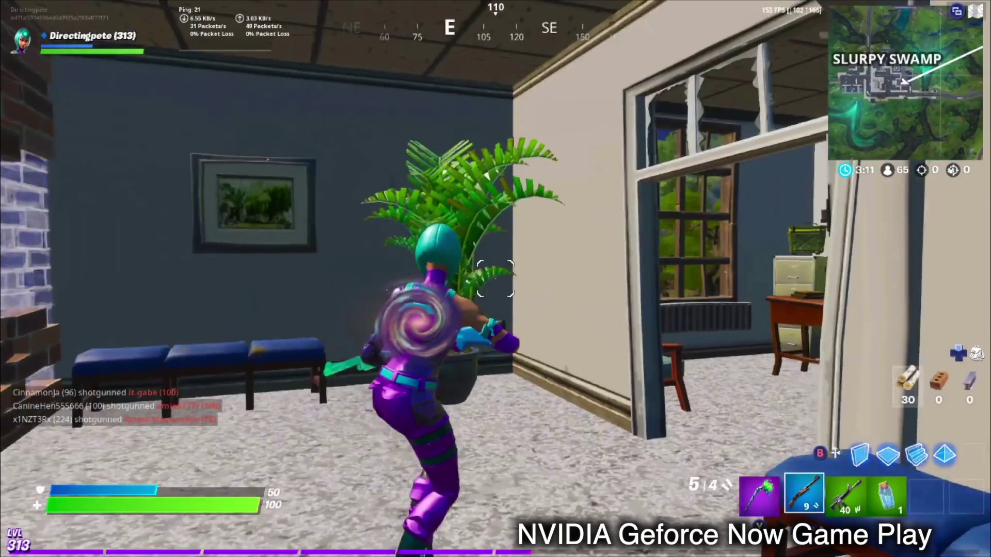
Step: Move through the building in Slurpy Swamp and fire the shotgun at the opponent in the doorway
key("w")
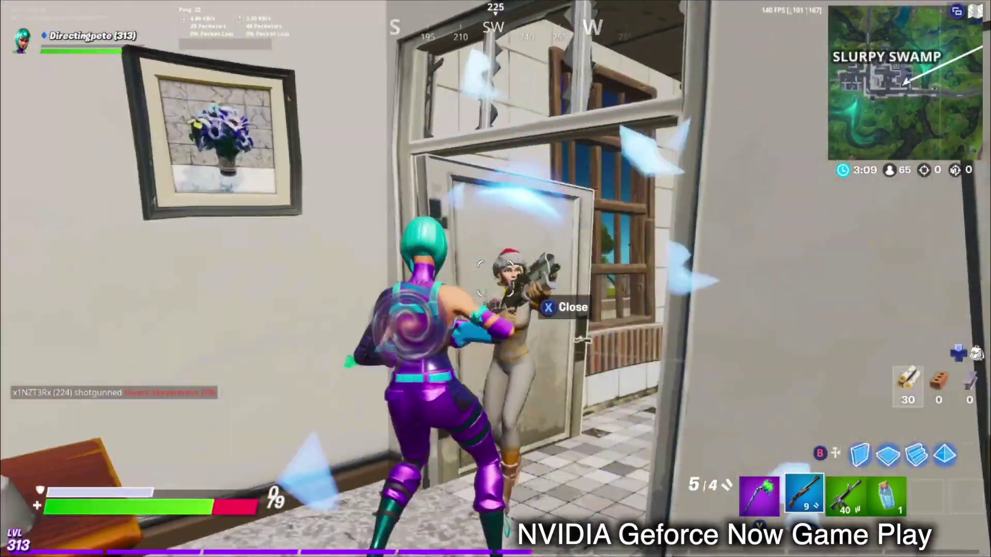
left_click(495, 279)
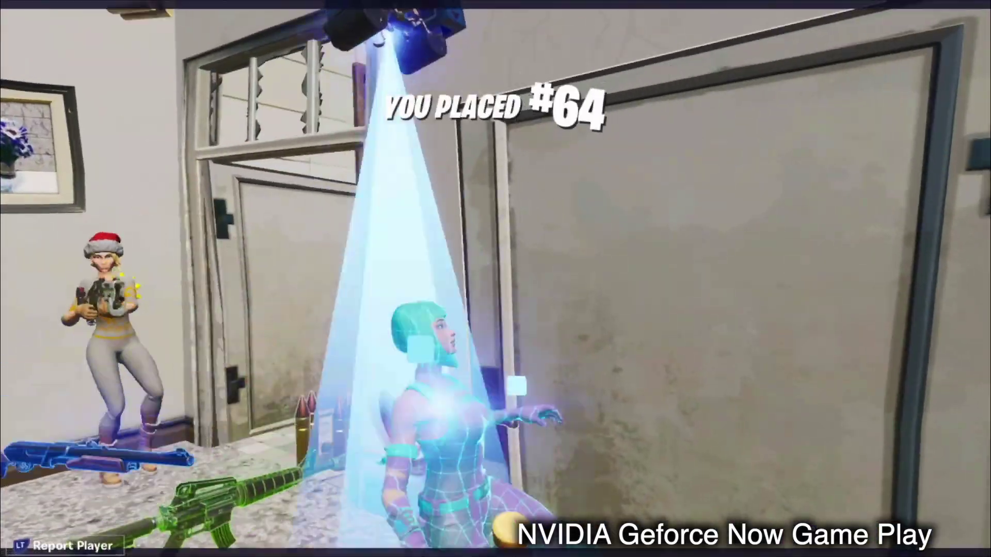